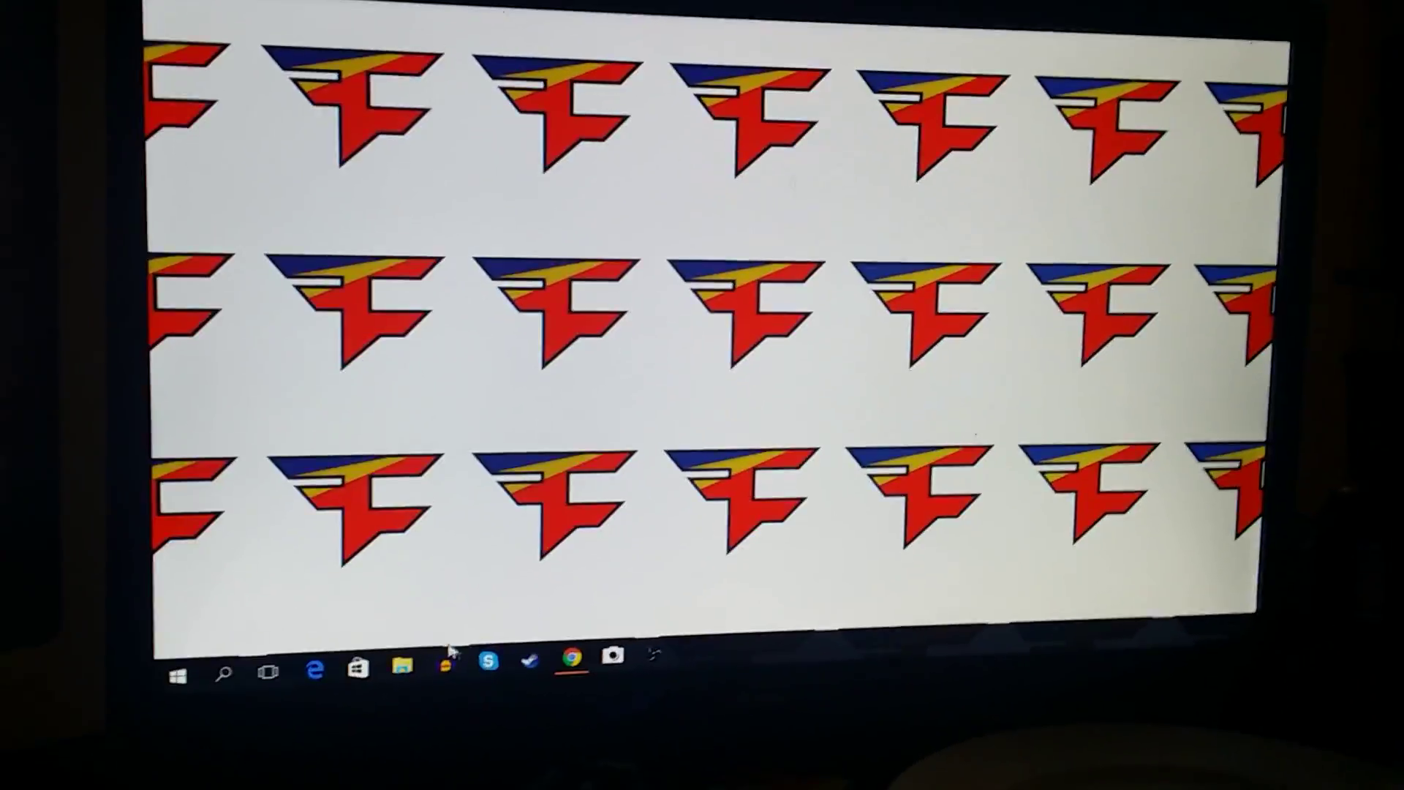
click(561, 666)
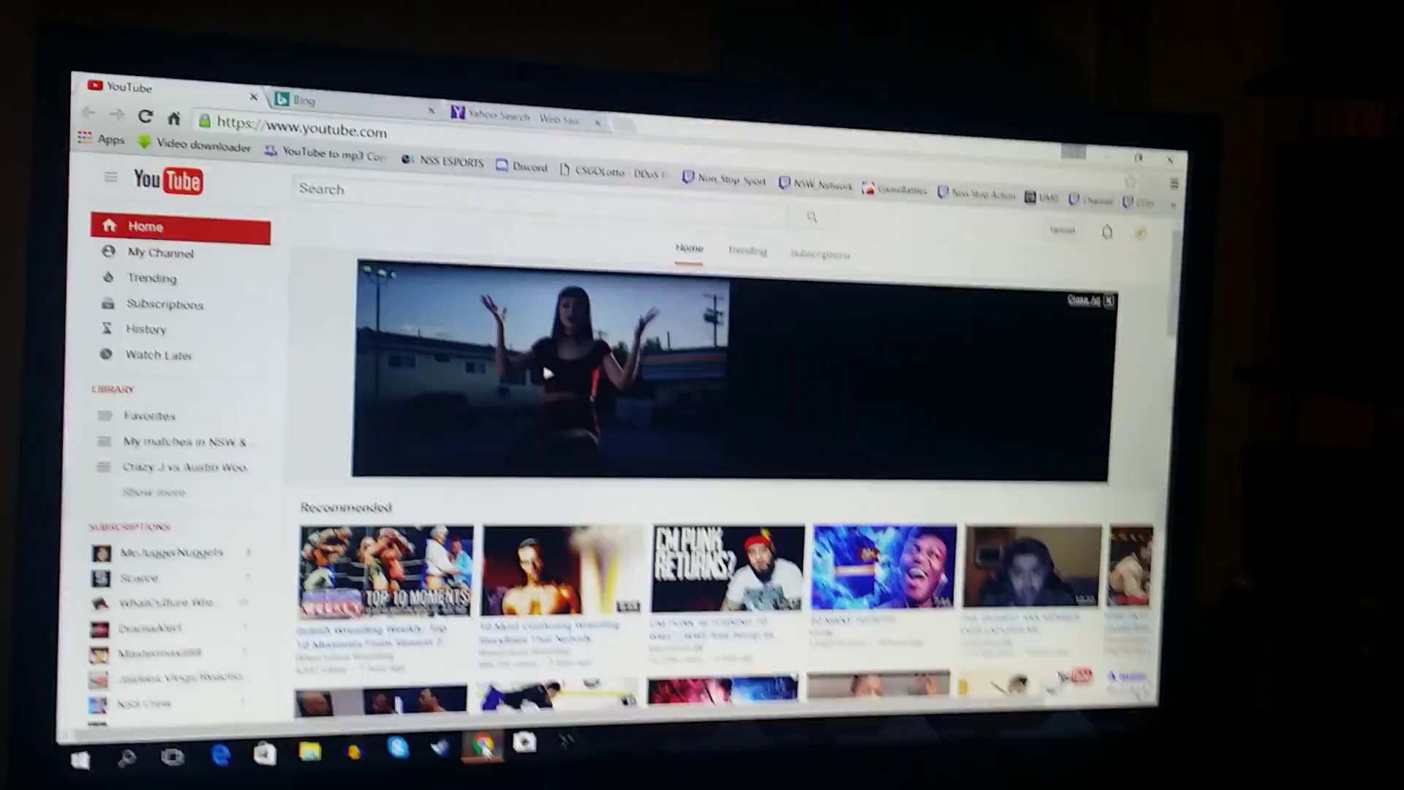